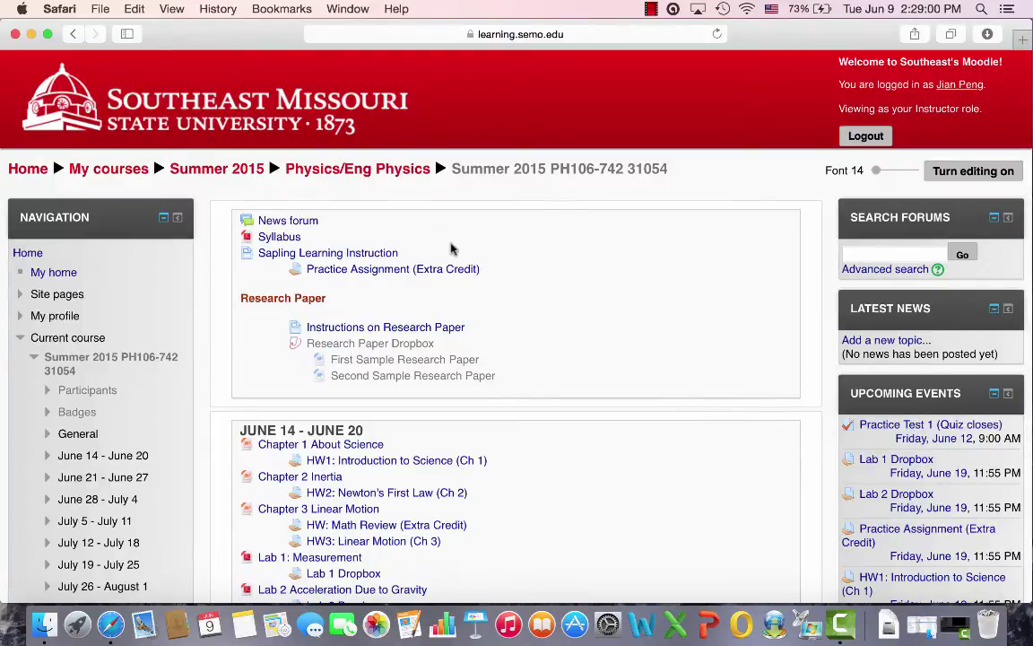
Open the Sapling Learning Instruction page in the Summer 2015 PH106 Moodle course
click(383, 254)
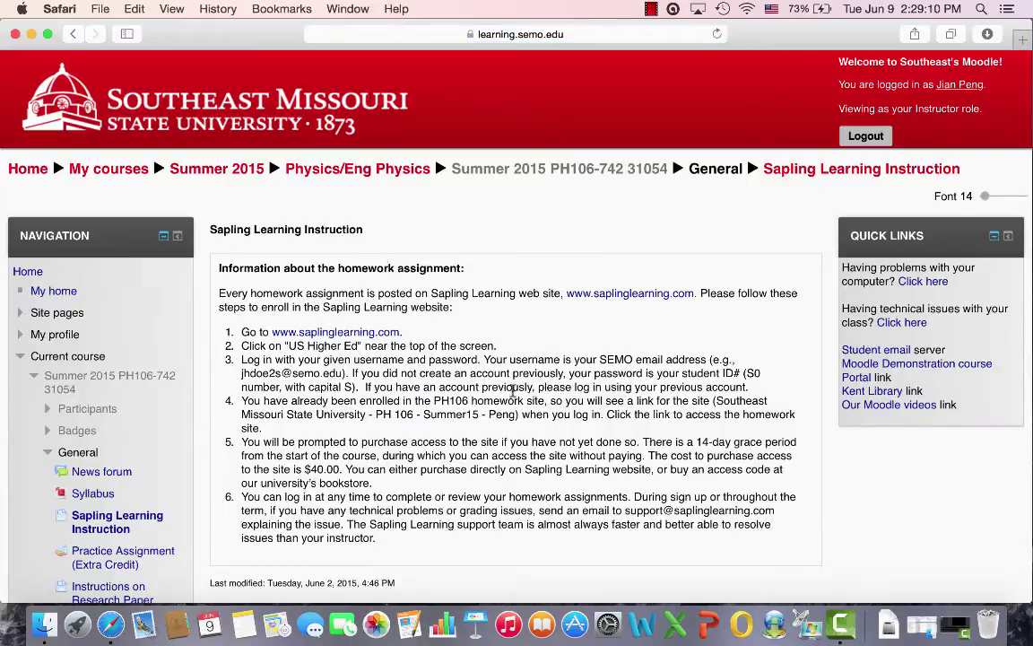
click(1022, 43)
text(ww)
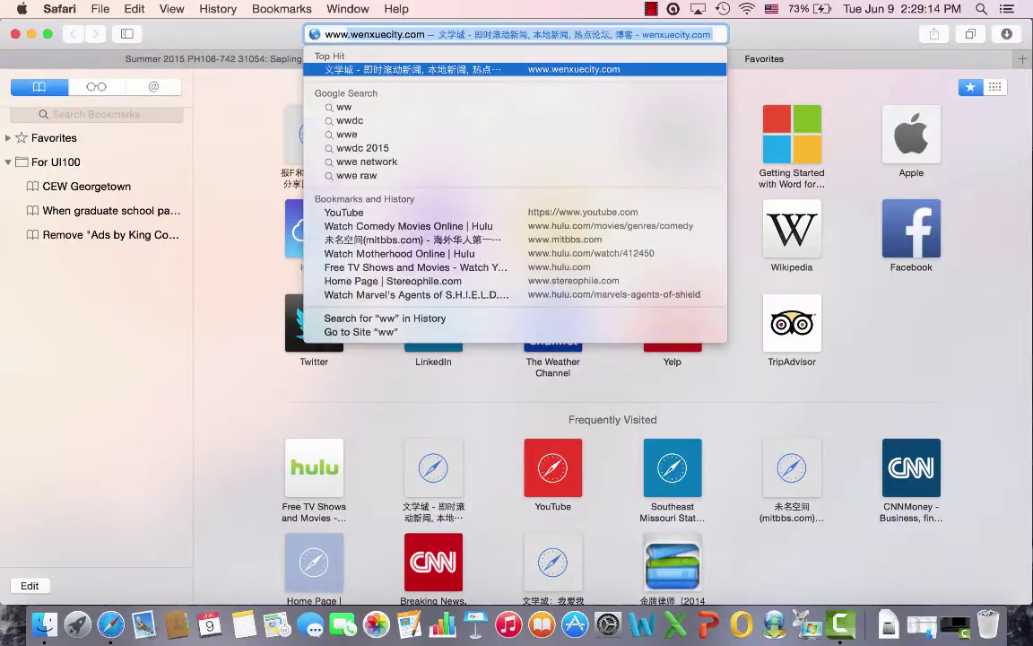
text(w.sa)
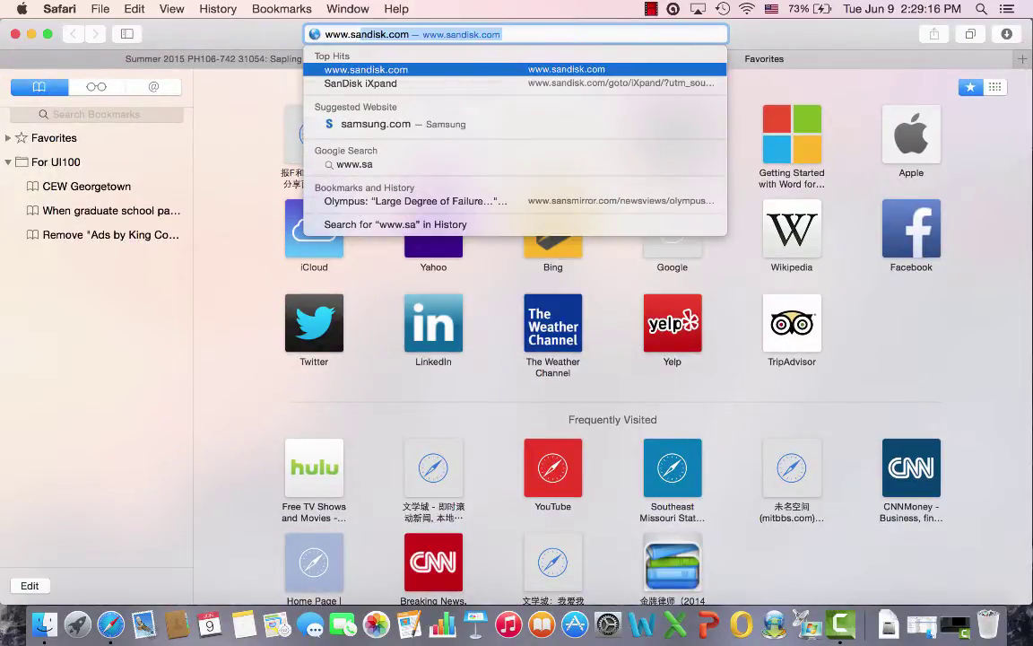
text(plinglearn)
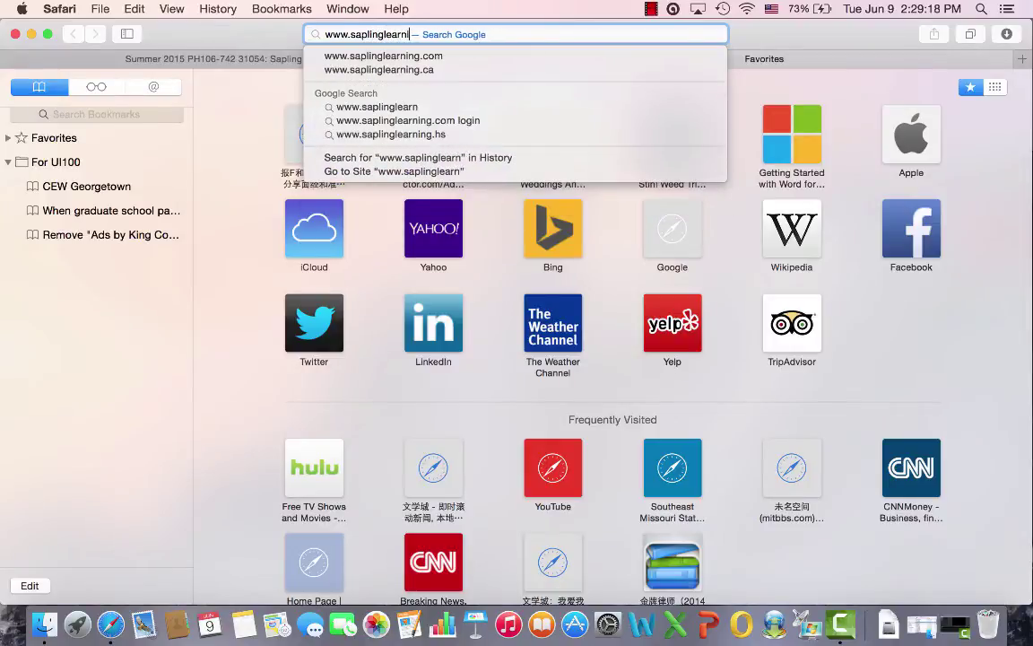
text(ing.com)
key(Return)
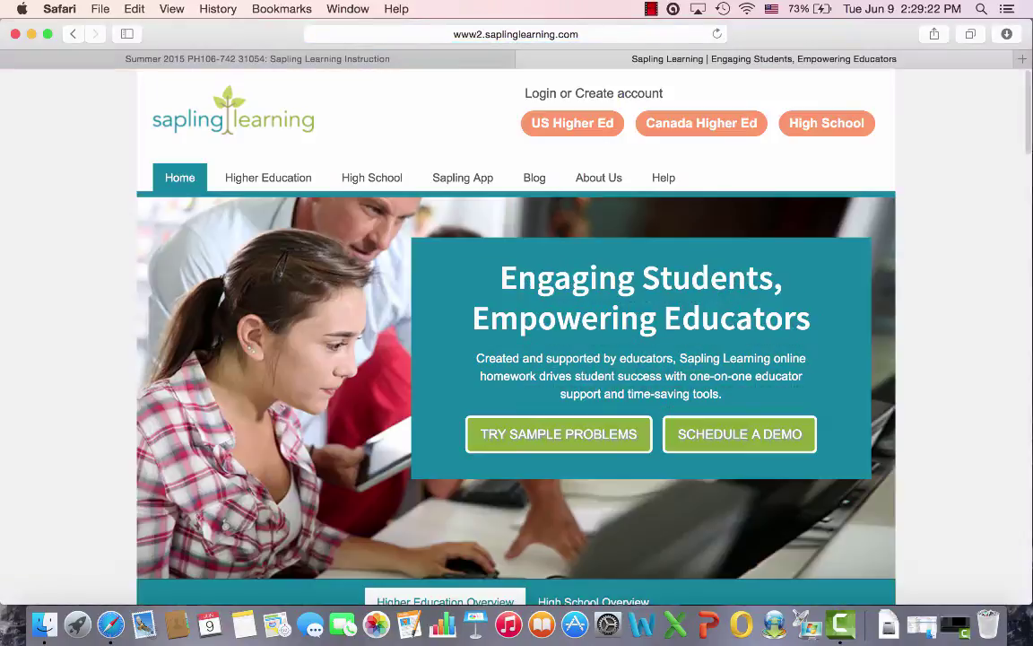
Log in to the US Higher Ed Sapling Learning site with the account username and password
click(596, 131)
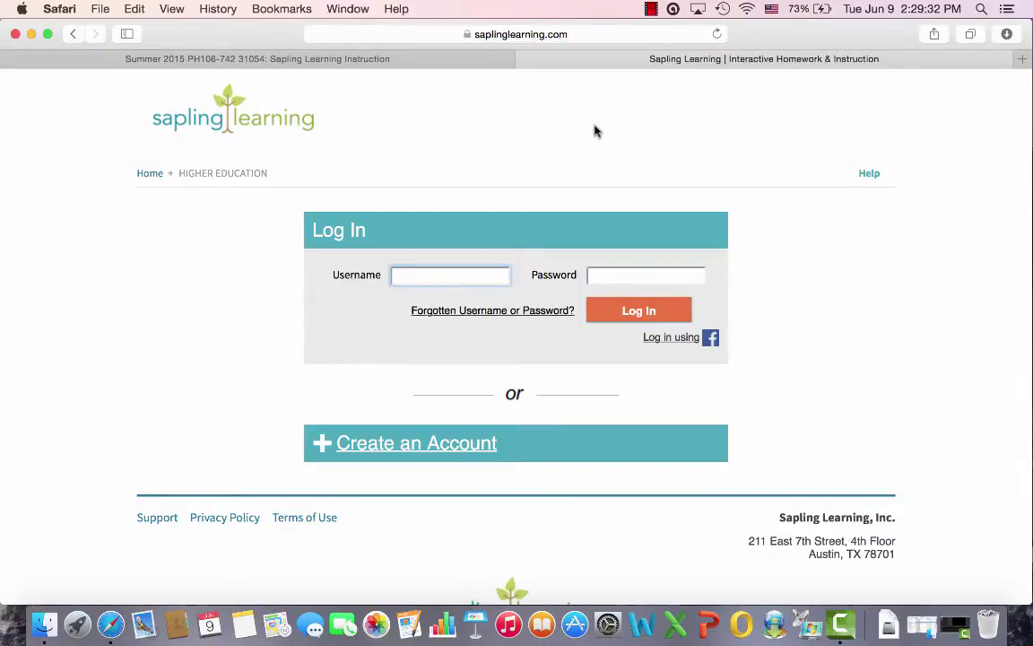
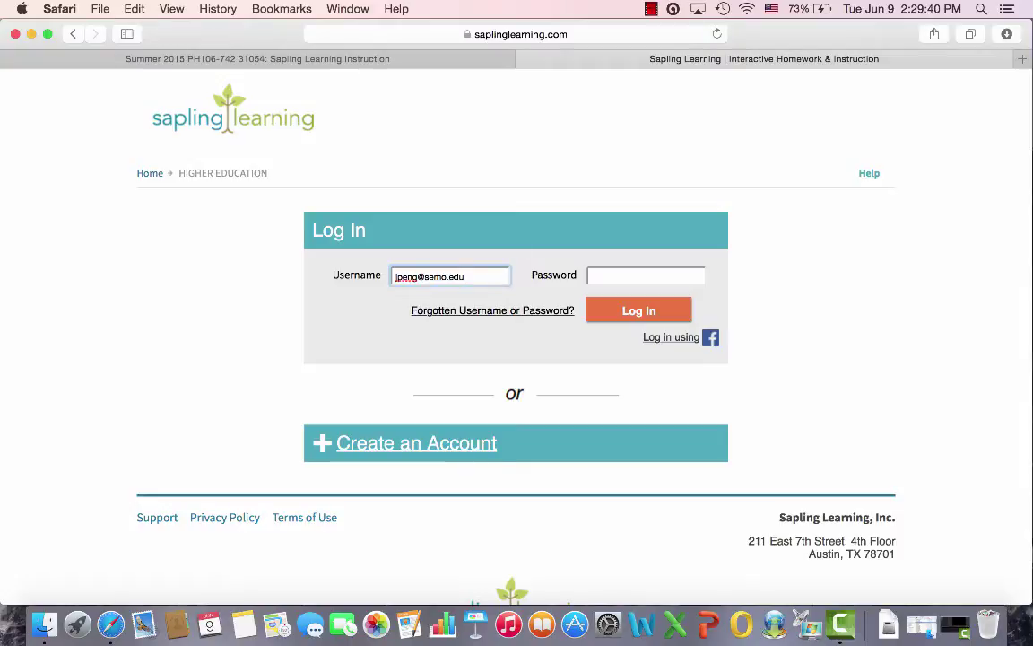
click(646, 276)
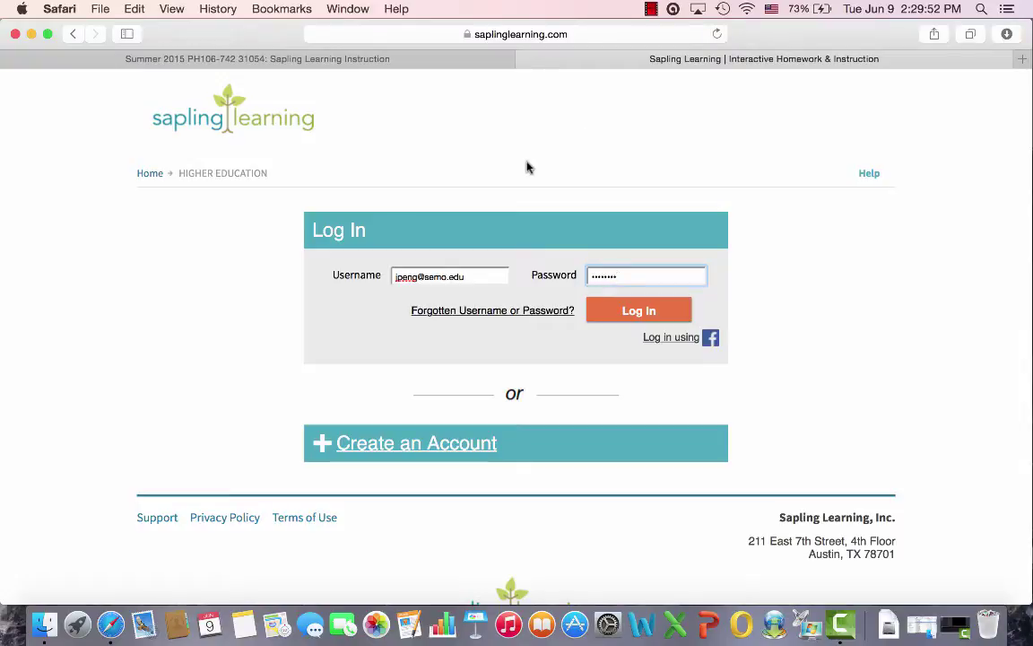
click(610, 311)
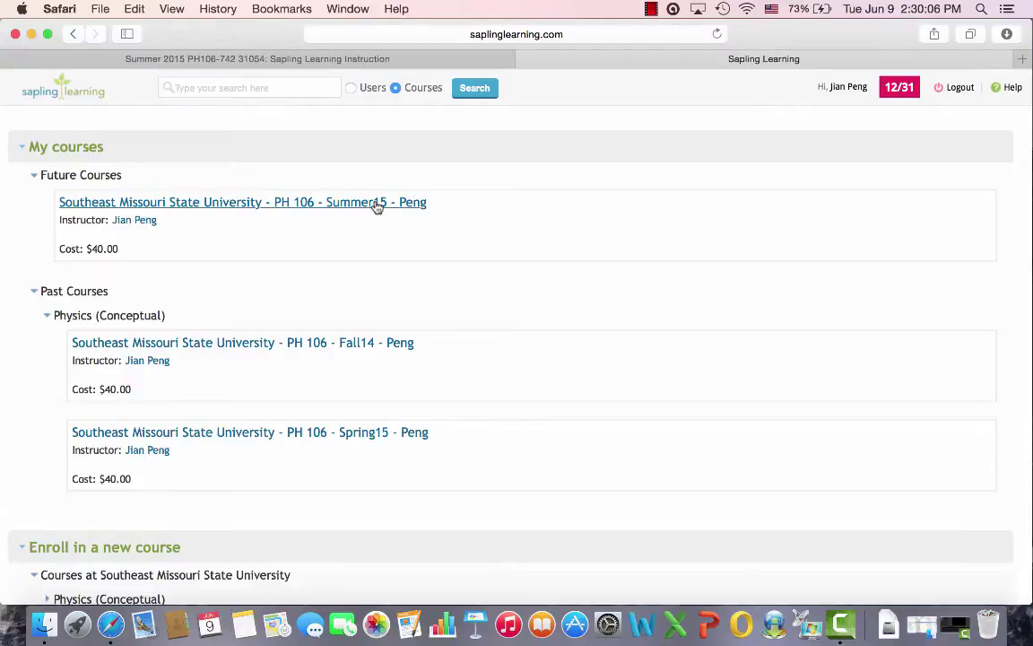
click(377, 203)
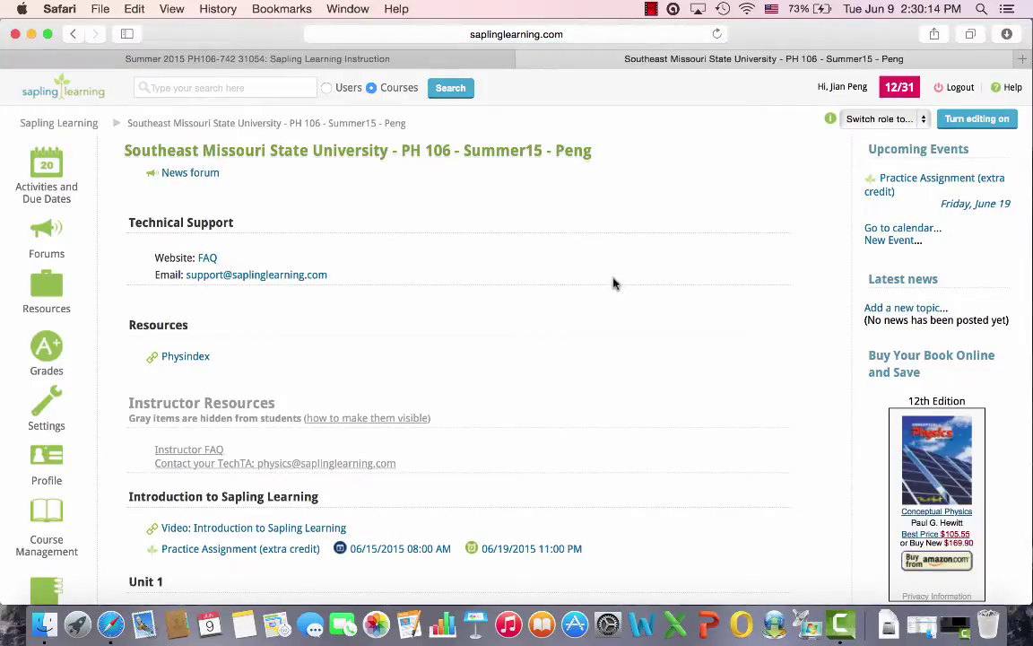
scroll(614, 283, down, 20)
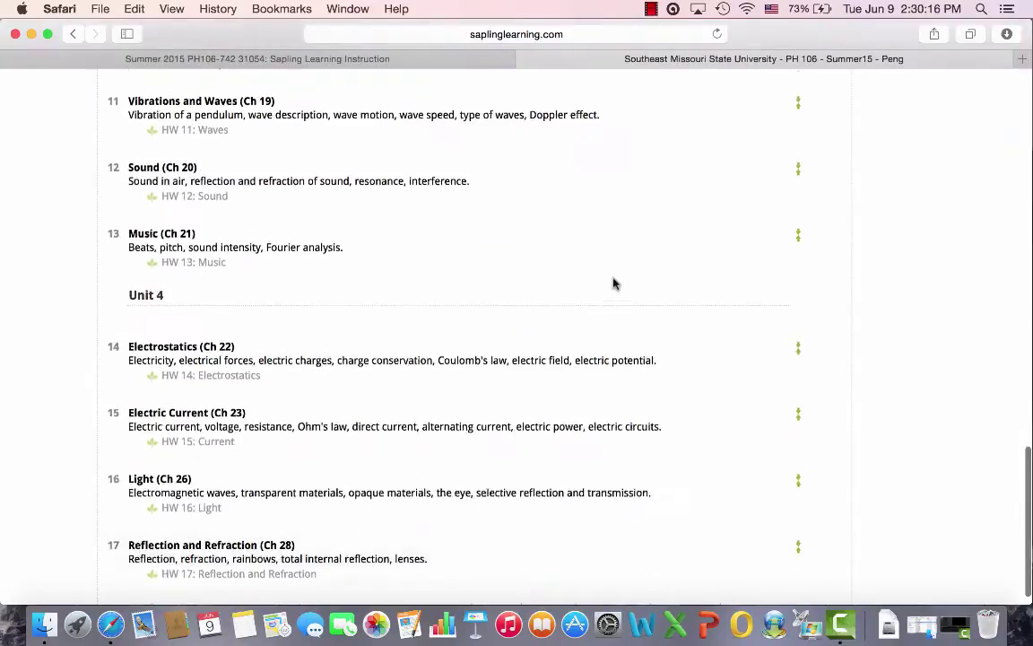
scroll(614, 284, up, 20)
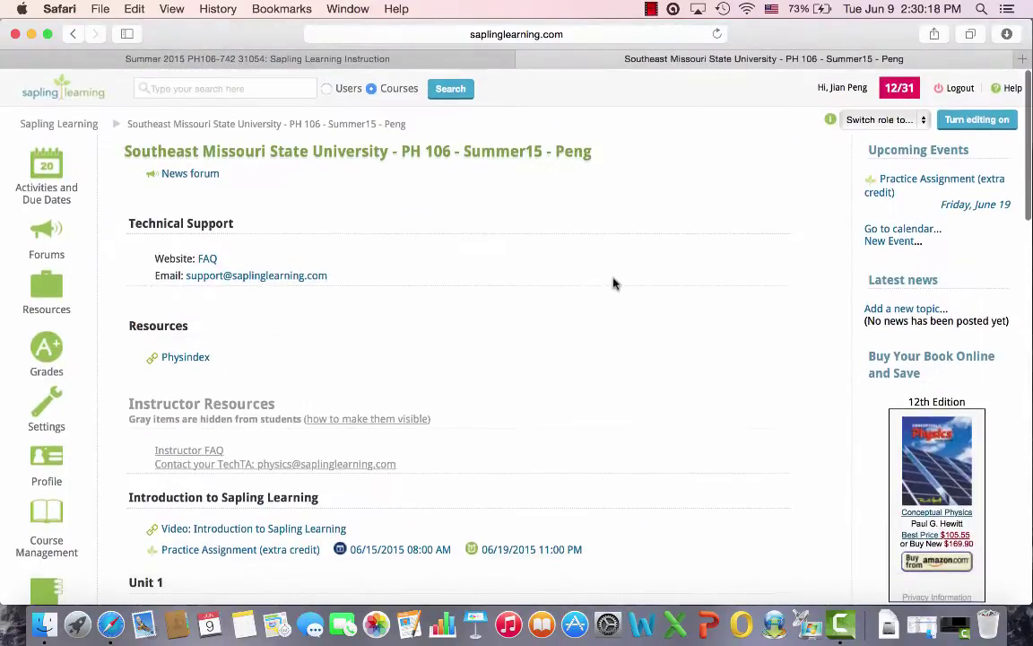
click(925, 124)
click(904, 134)
scroll(722, 242, down, 5)
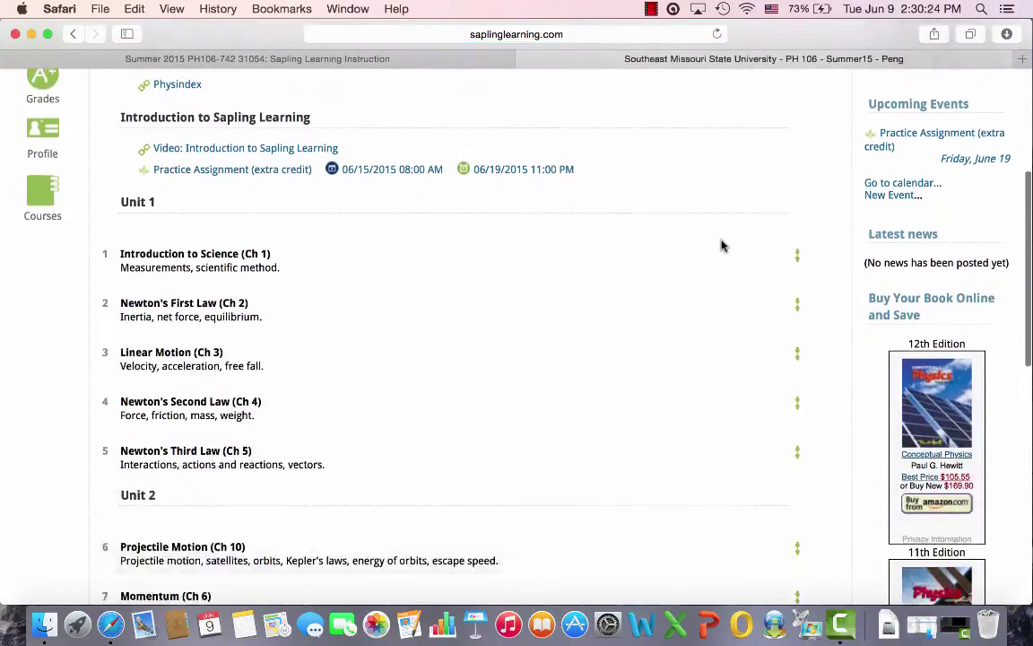
scroll(722, 244, down, 5)
scroll(722, 244, up, 5)
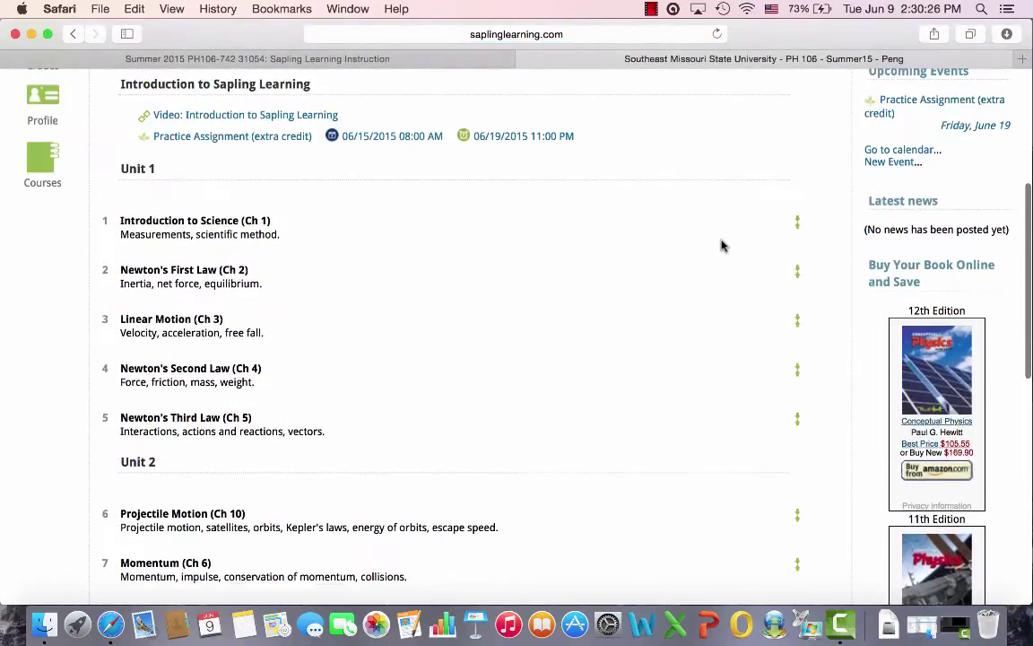
scroll(723, 244, up, 8)
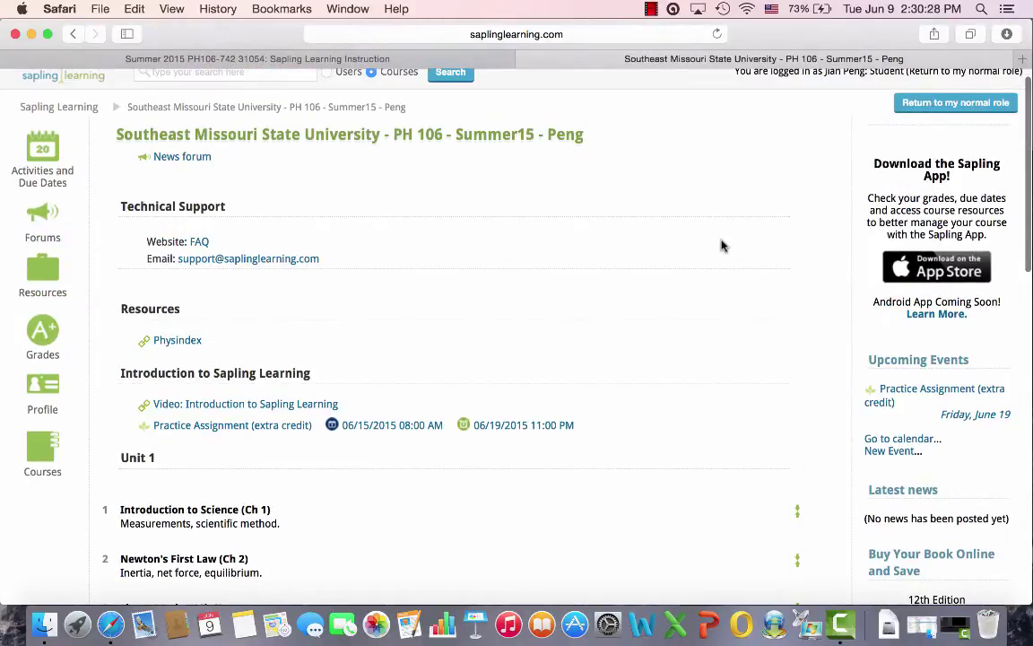
scroll(722, 245, down, 5)
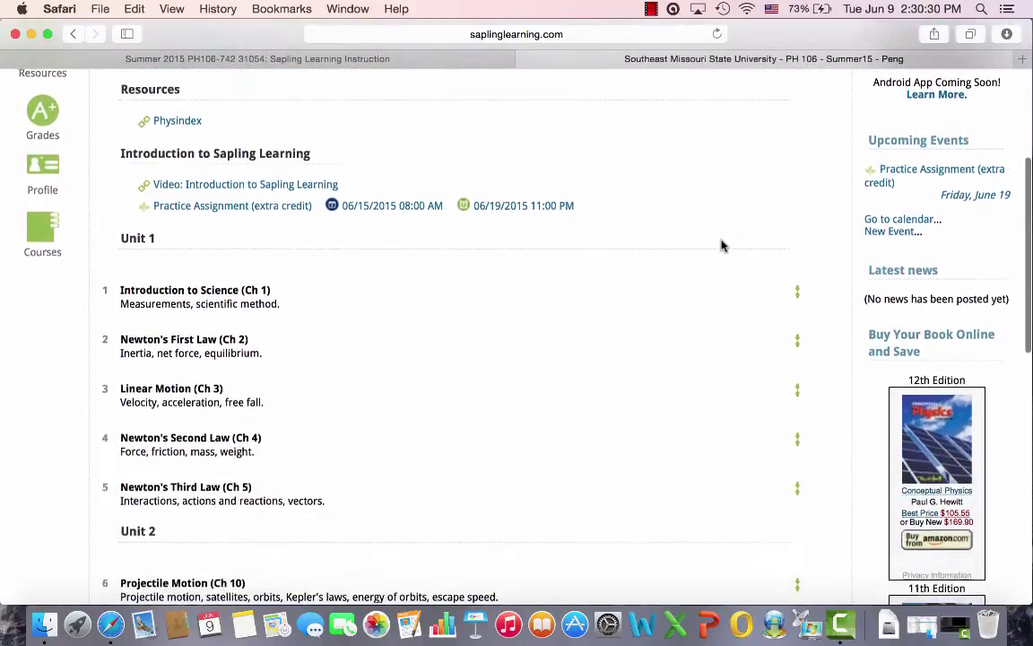
scroll(722, 245, down, 10)
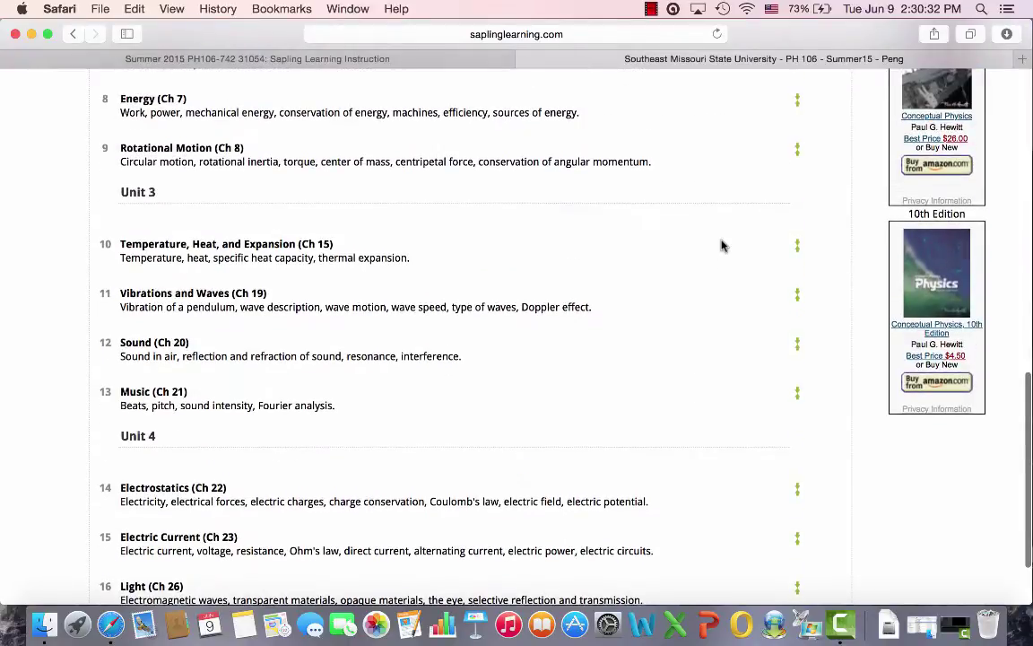
scroll(722, 245, up, 12)
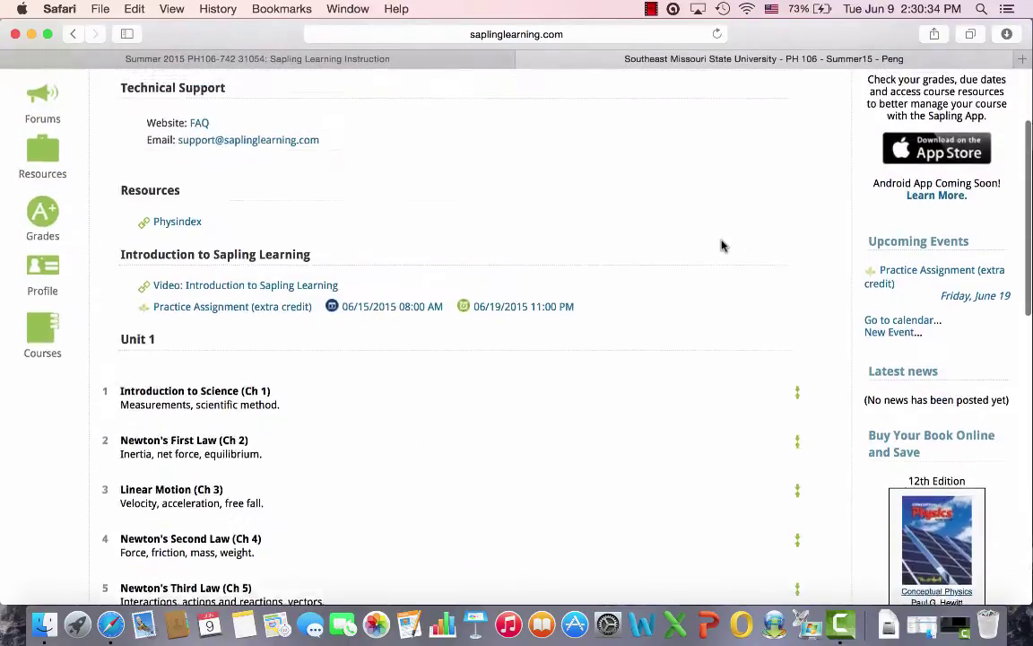
scroll(722, 244, up, 2)
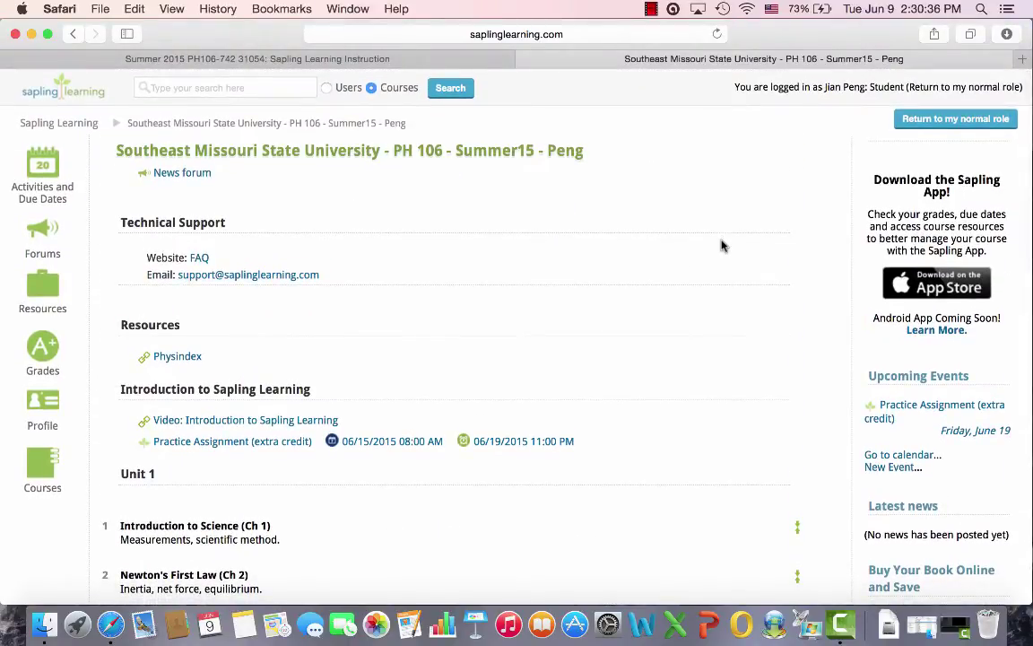
Return to the normal instructor role and open HW 1: Introduction to Science under Unit 1
click(950, 121)
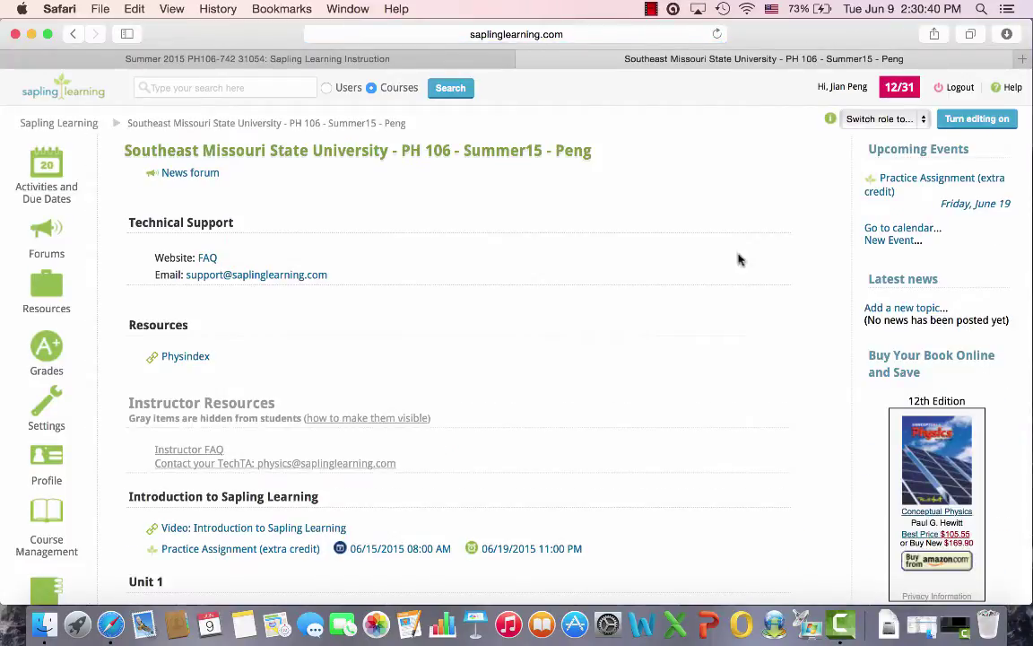
scroll(729, 266, down, 8)
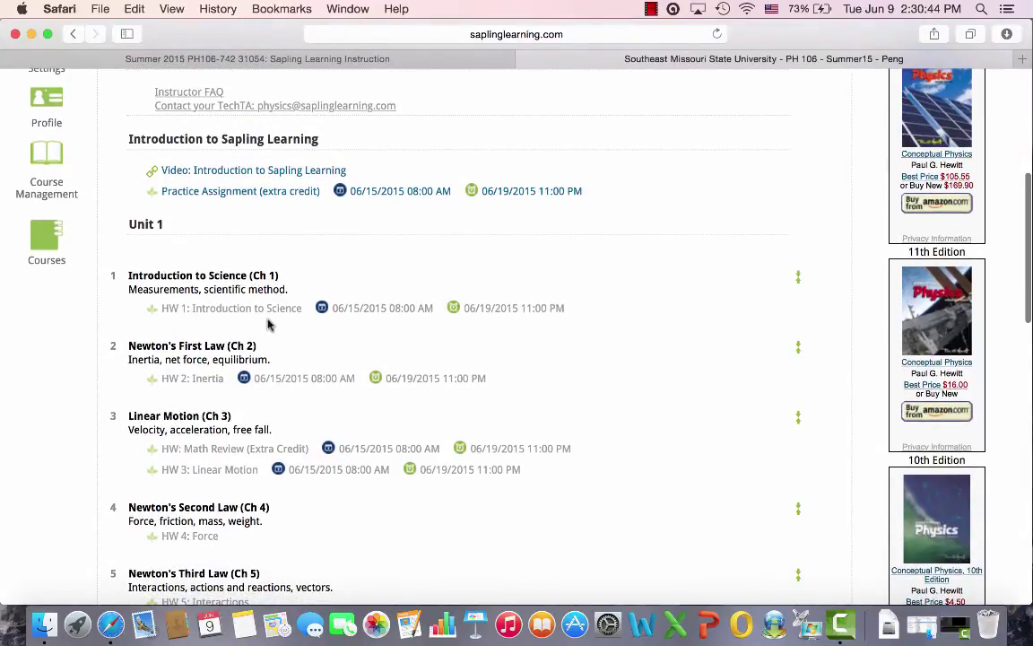
click(267, 310)
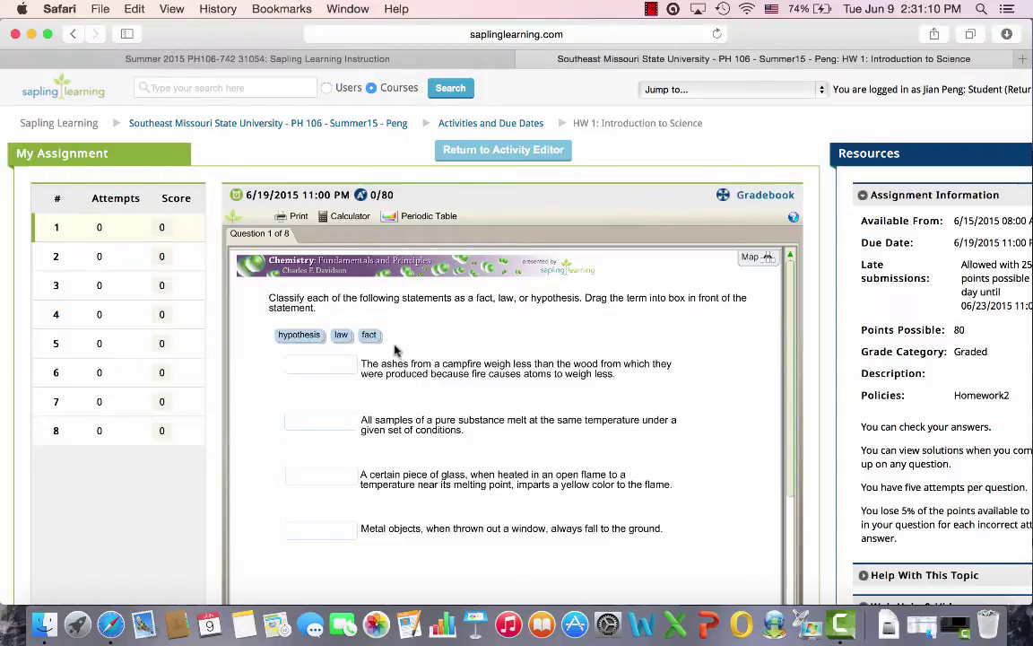
Drag fact, law, hypothesis, law into question 1's four boxes and submit, getting it marked incorrect
drag(369, 335, 333, 423)
drag(301, 337, 334, 485)
drag(341, 336, 323, 530)
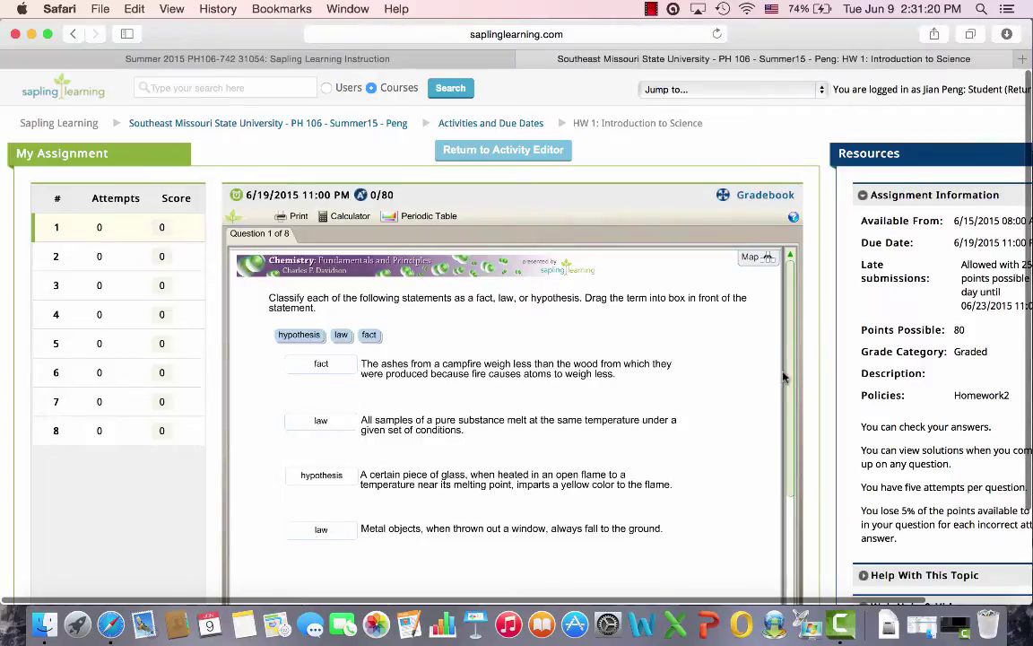
scroll(789, 449, down, 3)
scroll(790, 467, down, 3)
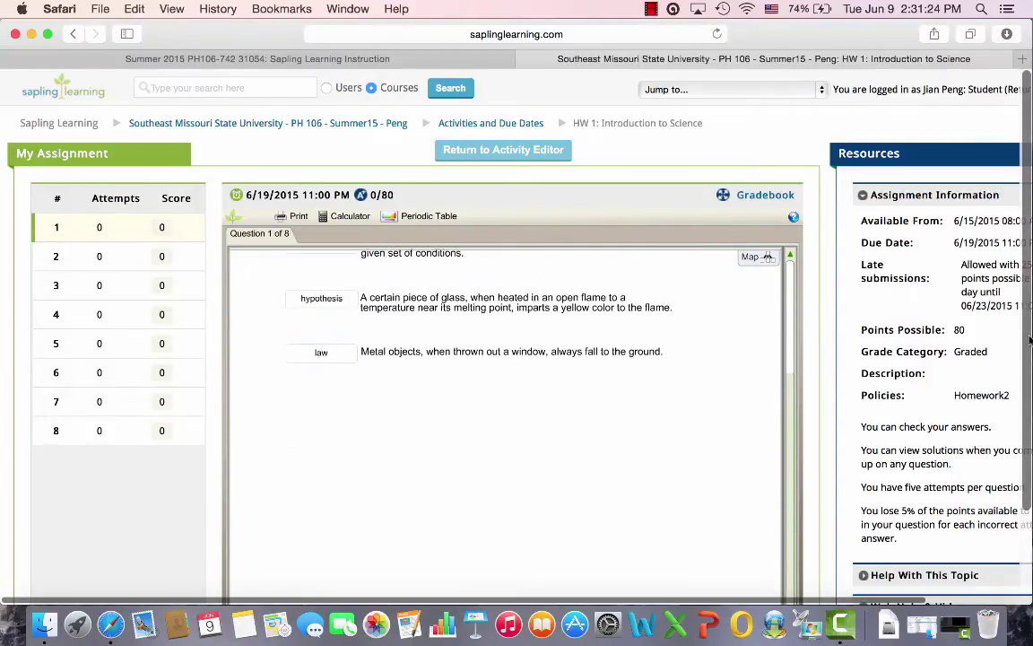
scroll(930, 443, down, 3)
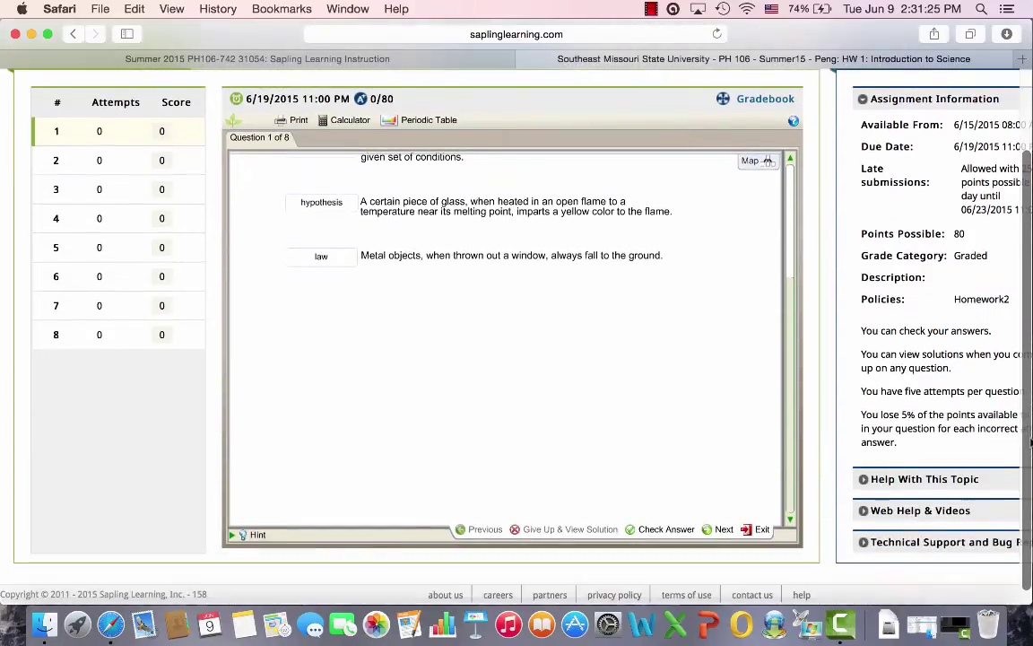
click(669, 529)
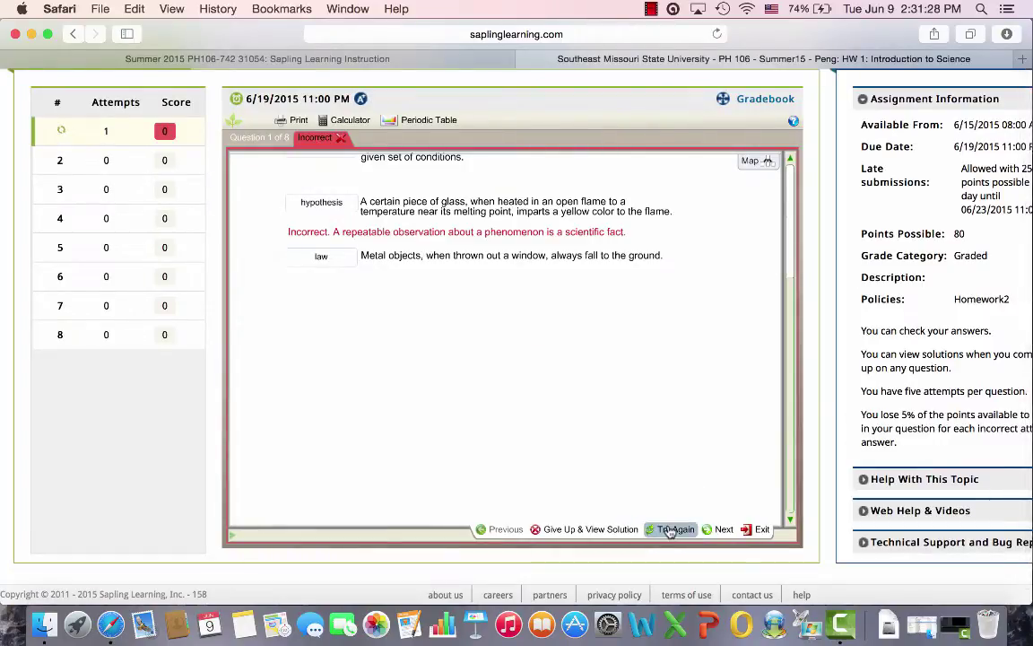
scroll(792, 345, up, 2)
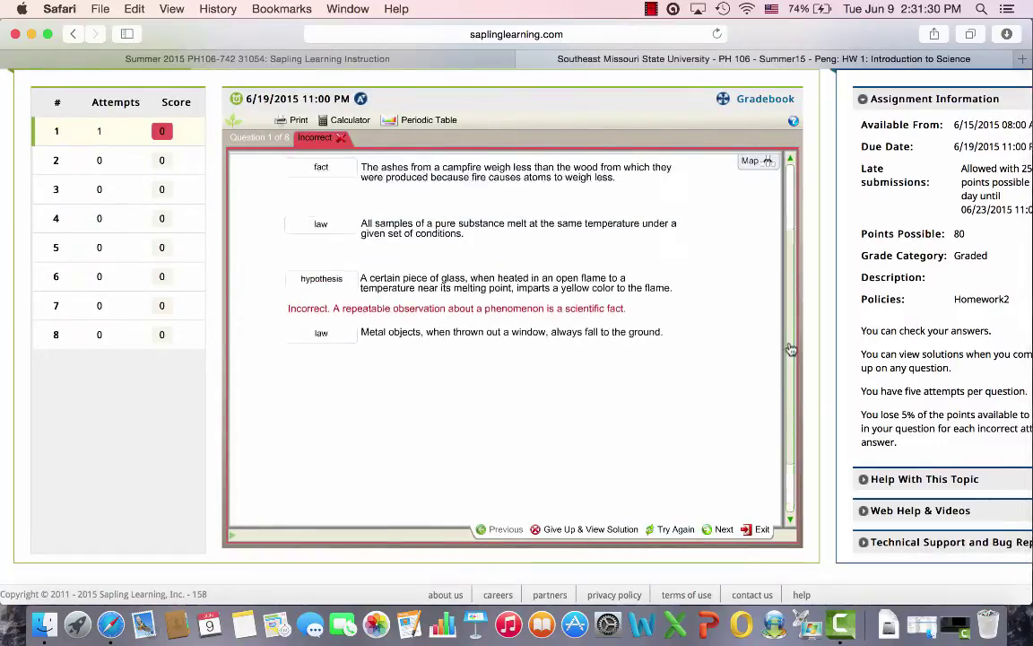
drag(792, 345, 796, 299)
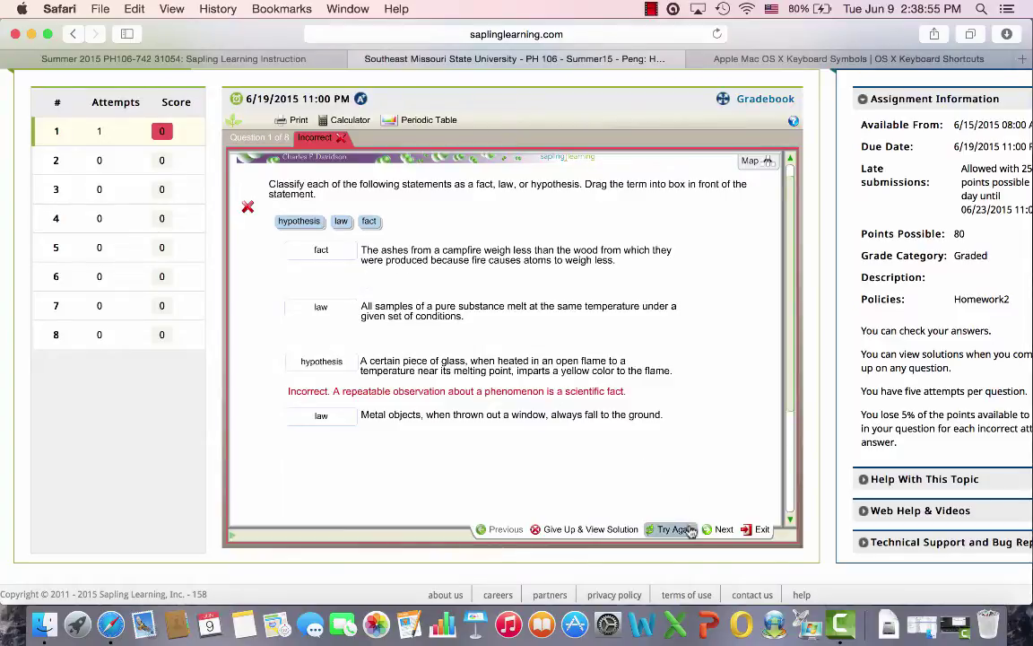
Retry question 1 with the heated glass statement moved to fact, and resubmit
click(687, 532)
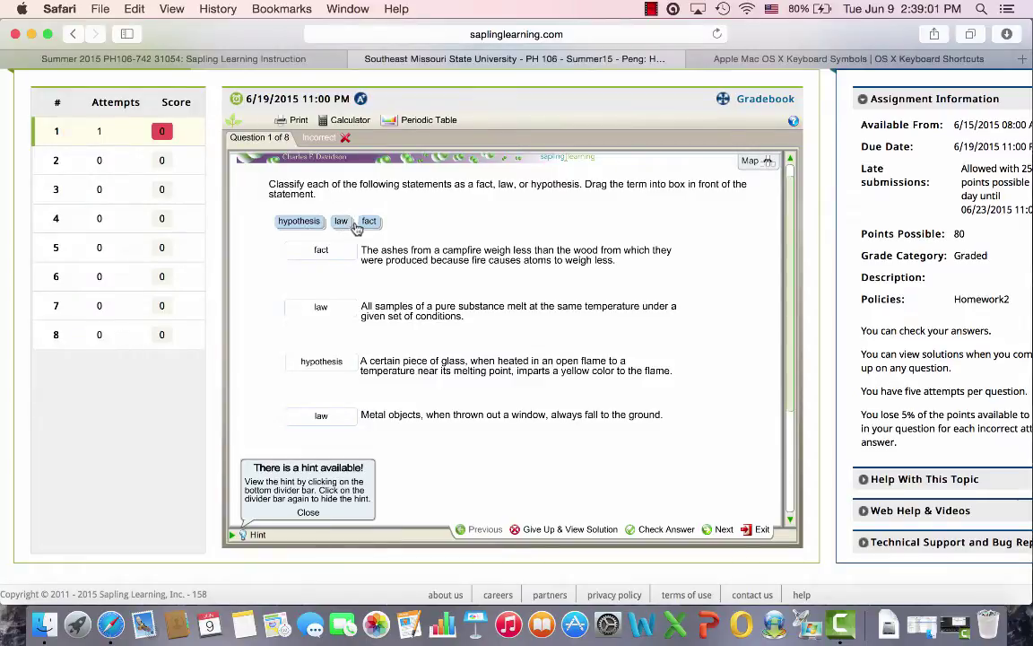
drag(369, 221, 325, 367)
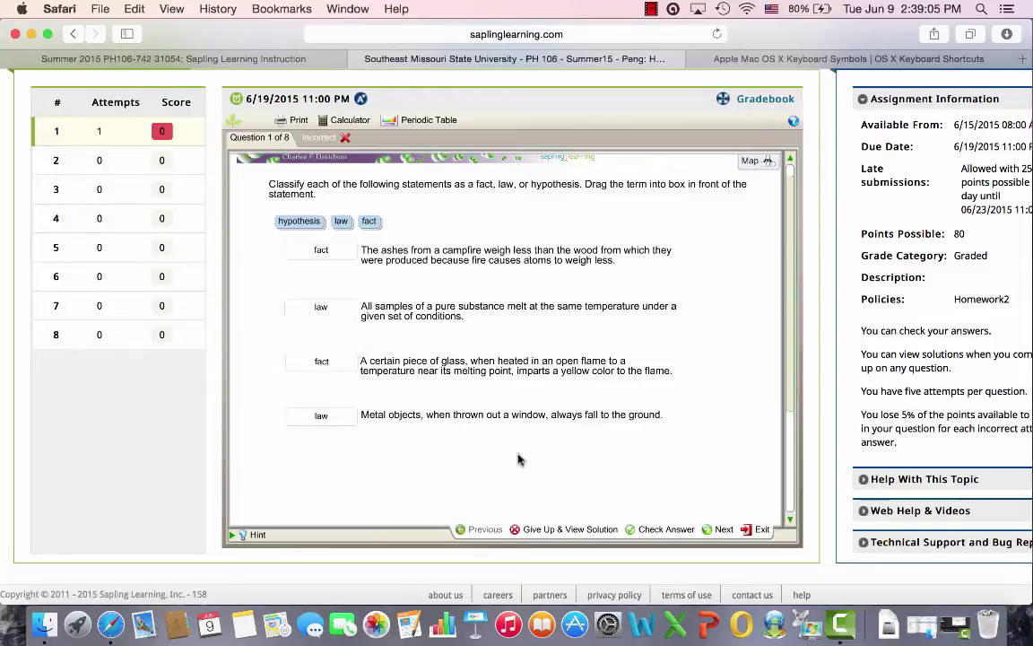
click(664, 530)
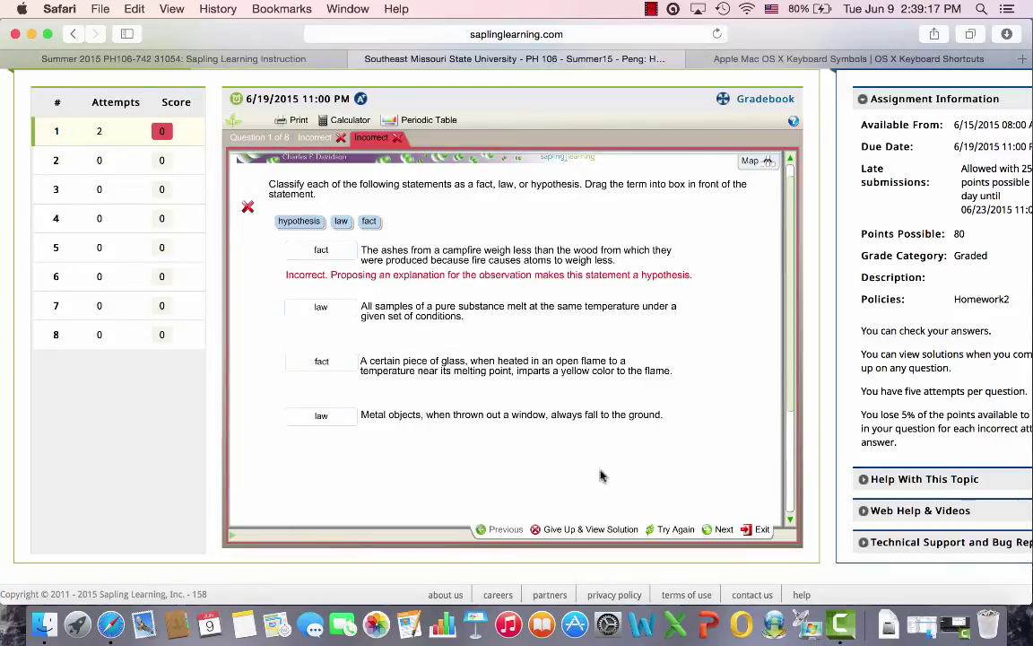
On the third attempt, make the campfire ashes statement a hypothesis and submit for 90
click(675, 530)
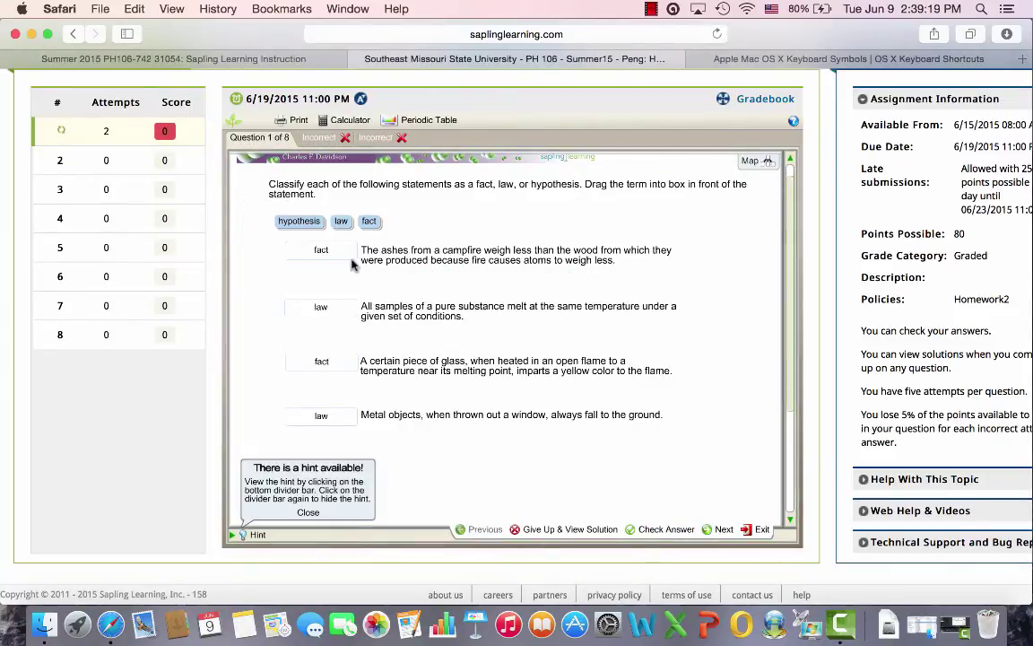
drag(298, 222, 325, 251)
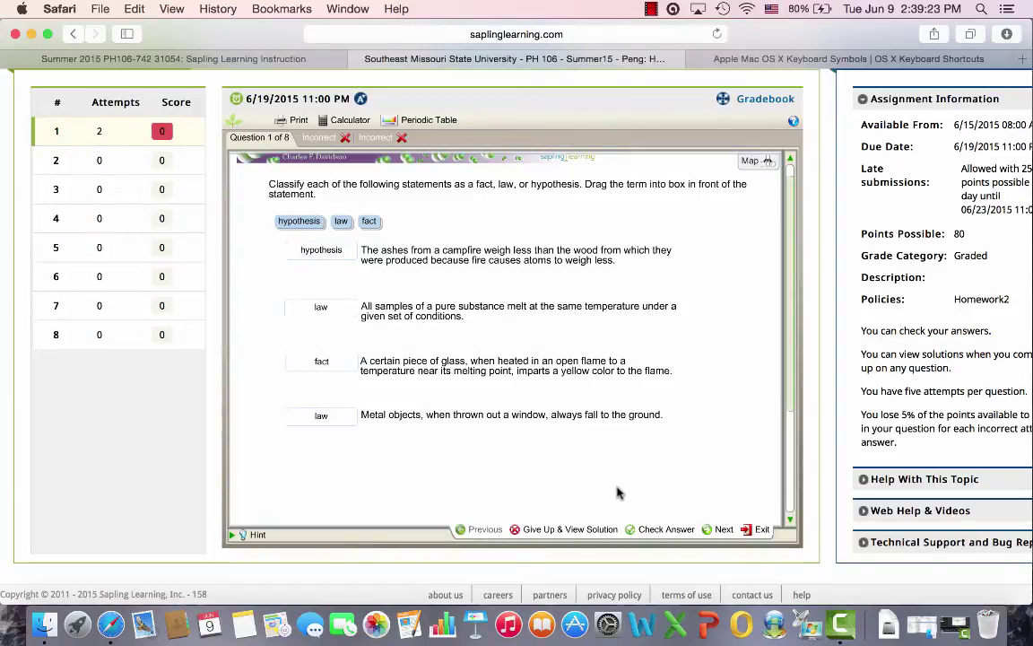
click(654, 530)
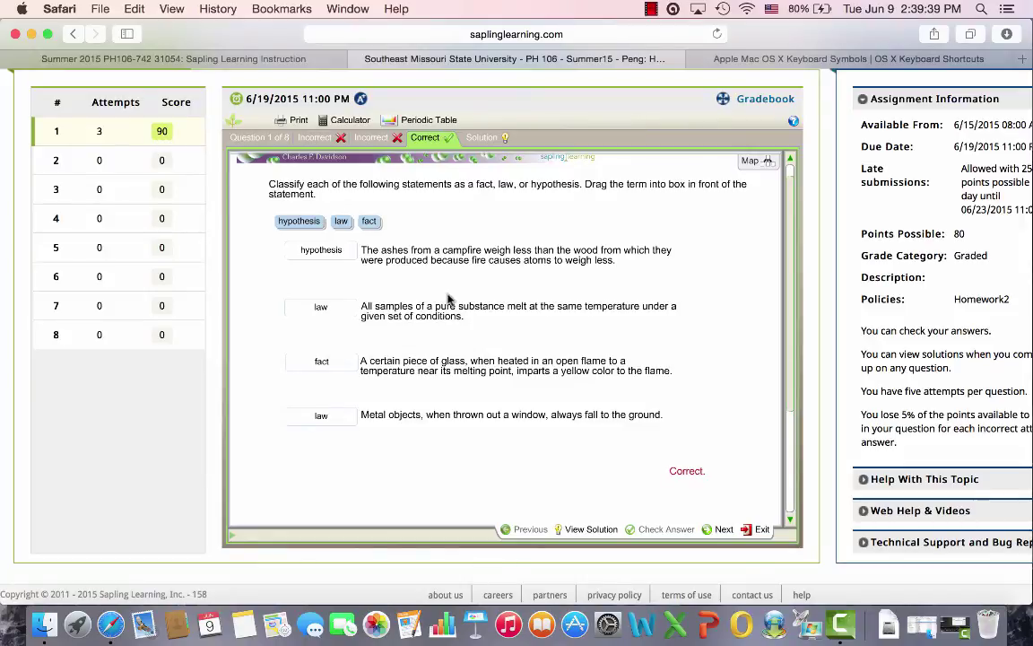
Go to question 2 of 8 and expand its hint on hypotheses, facts and laws
click(722, 530)
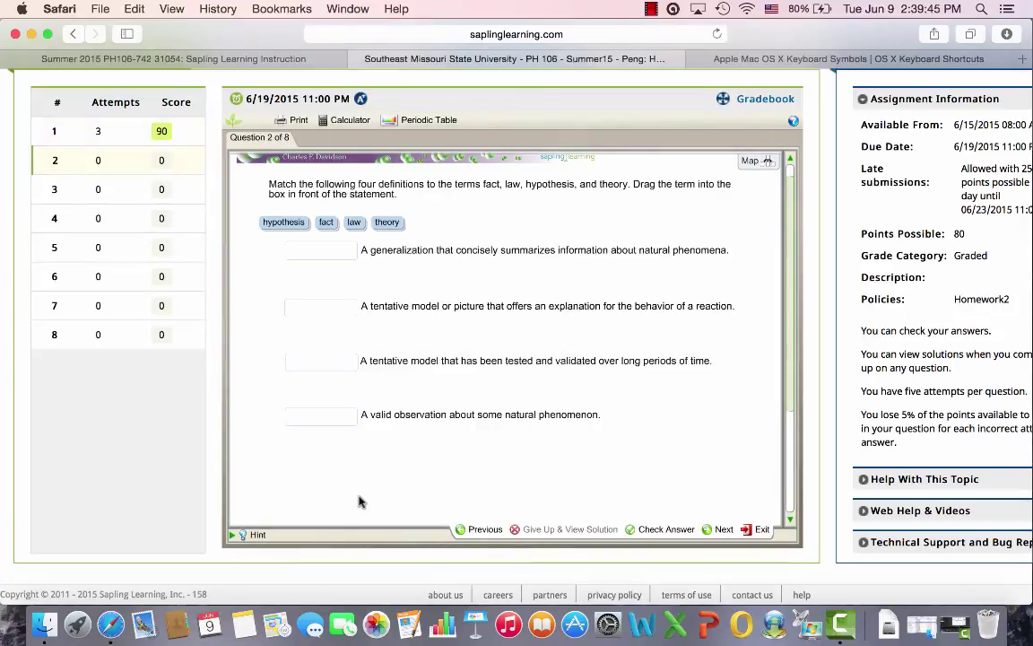
click(235, 535)
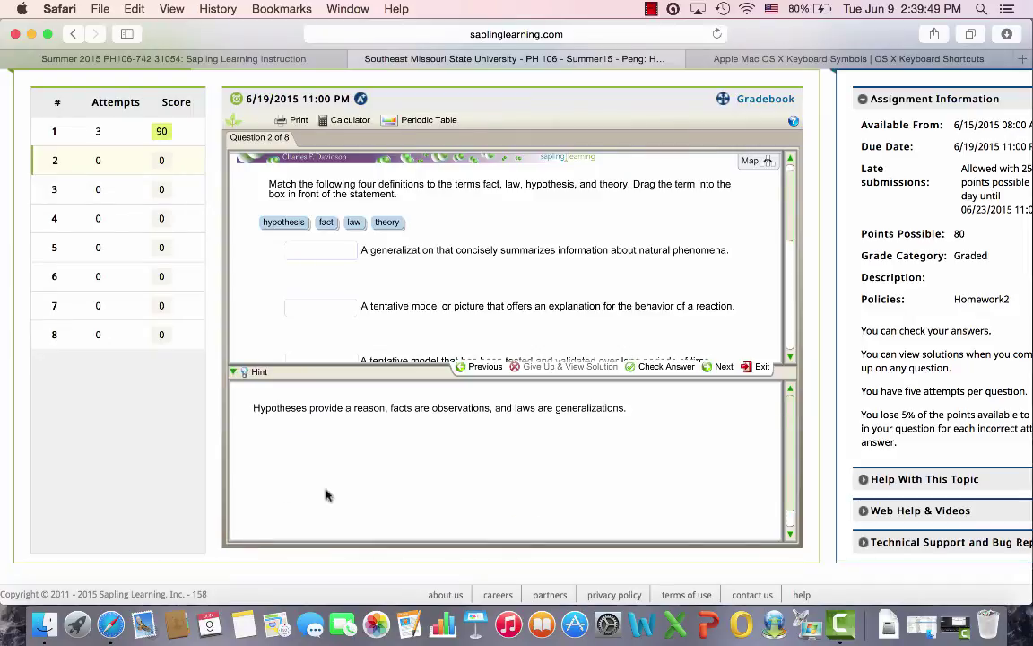